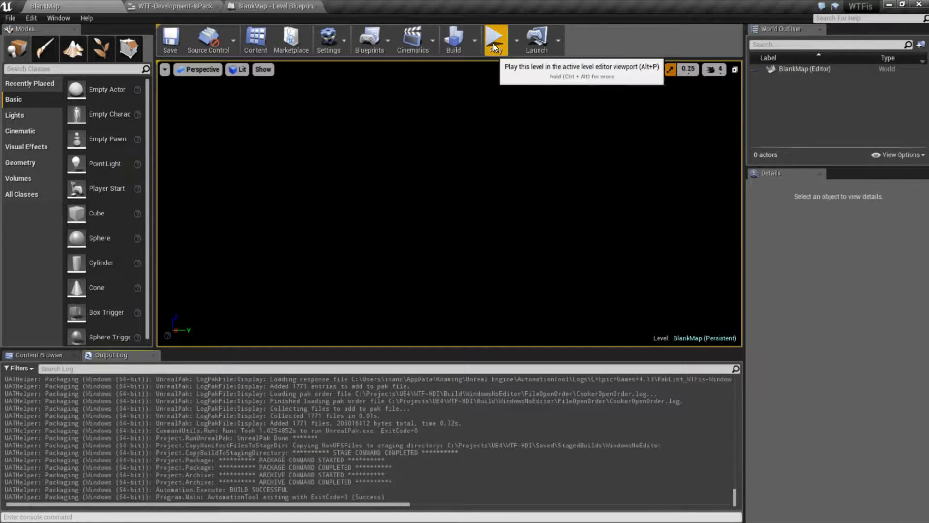
Start Play In Editor on the BlankMap level.
{"action": "left_click", "coordinate": [493, 42]}
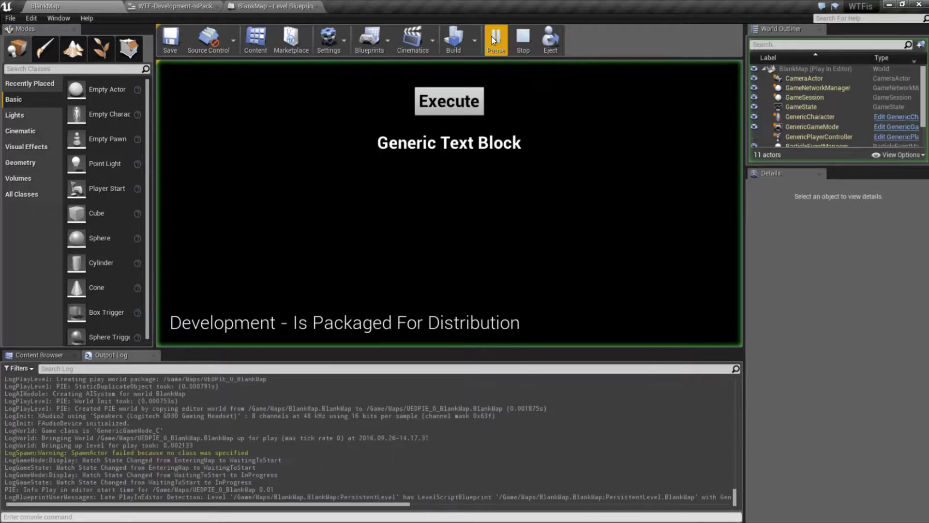
Run the Execute check in Play In Editor (returns false), stop, and view the widget's Event Graph.
{"action": "left_click", "coordinate": [450, 101]}
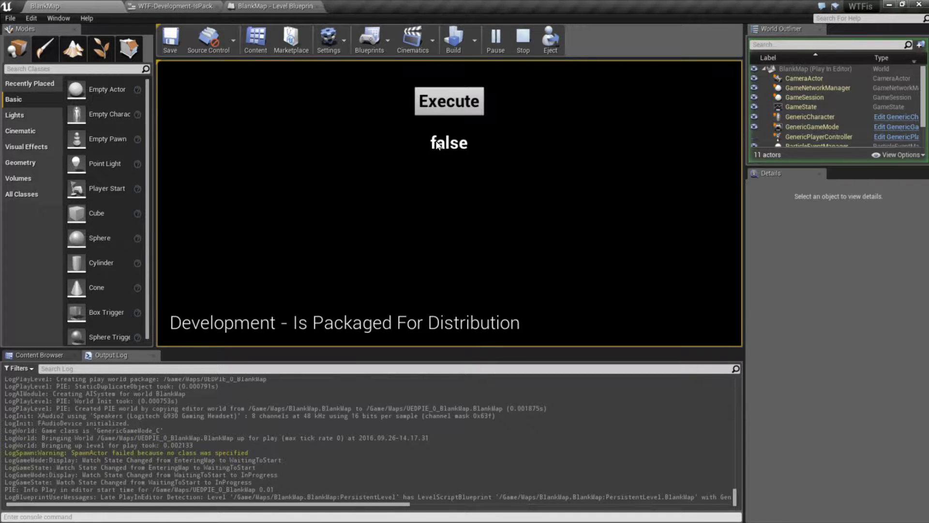
{"action": "left_click", "coordinate": [523, 41]}
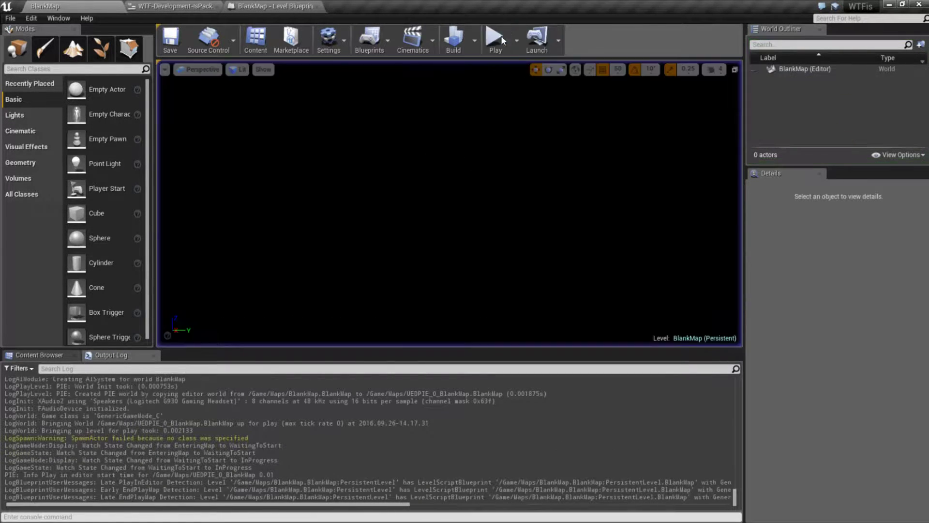
{"action": "left_click", "coordinate": [171, 5]}
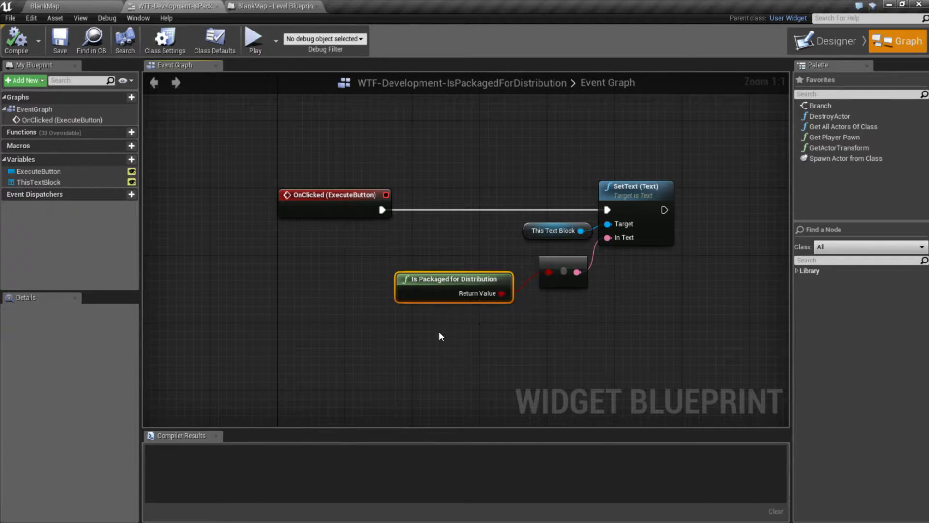
{"action": "mouse_move", "coordinate": [448, 281]}
Back in BlankMap, rerun the Execute check in Play In Editor and stop play.
{"action": "left_click", "coordinate": [56, 6]}
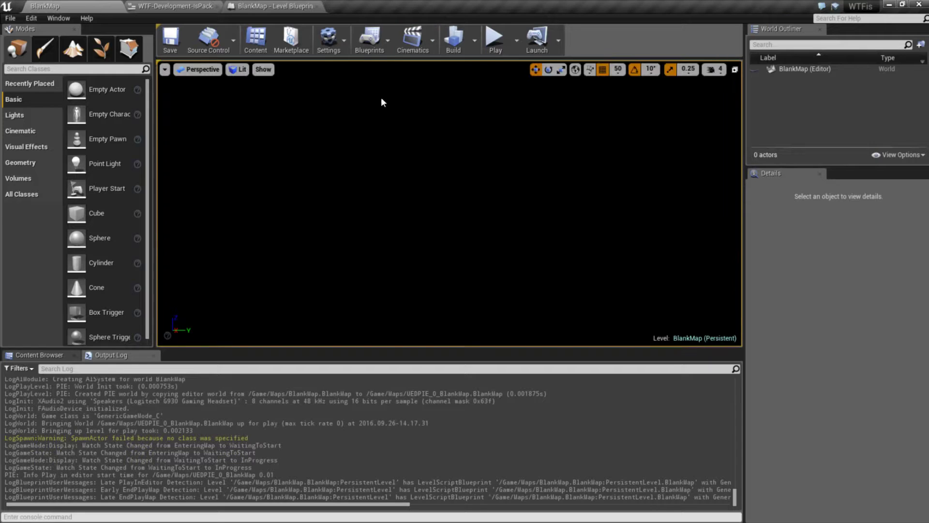
{"action": "left_click", "coordinate": [493, 39]}
{"action": "left_click", "coordinate": [444, 113]}
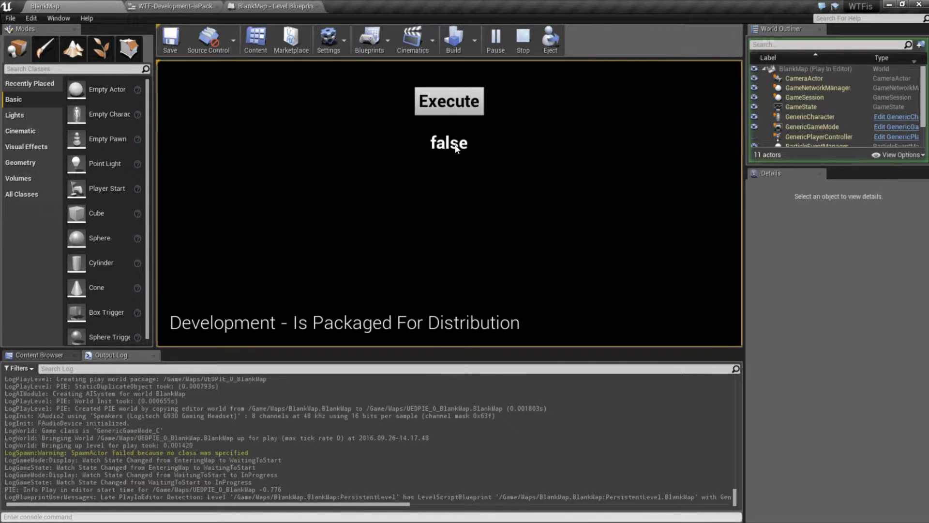
{"action": "left_click", "coordinate": [523, 40]}
Launch BlankMap as a Standalone Game and run the Execute check, which returns false.
{"action": "left_click", "coordinate": [515, 40]}
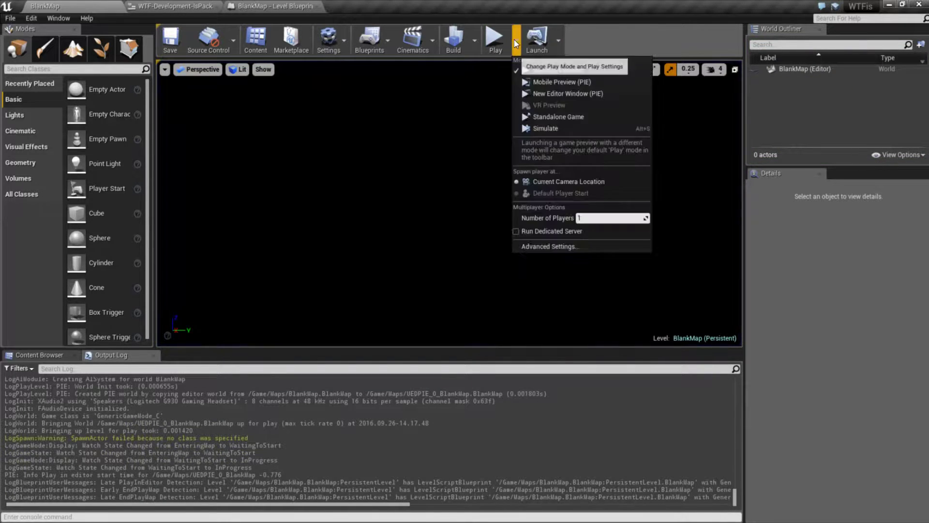
{"action": "left_click", "coordinate": [547, 118]}
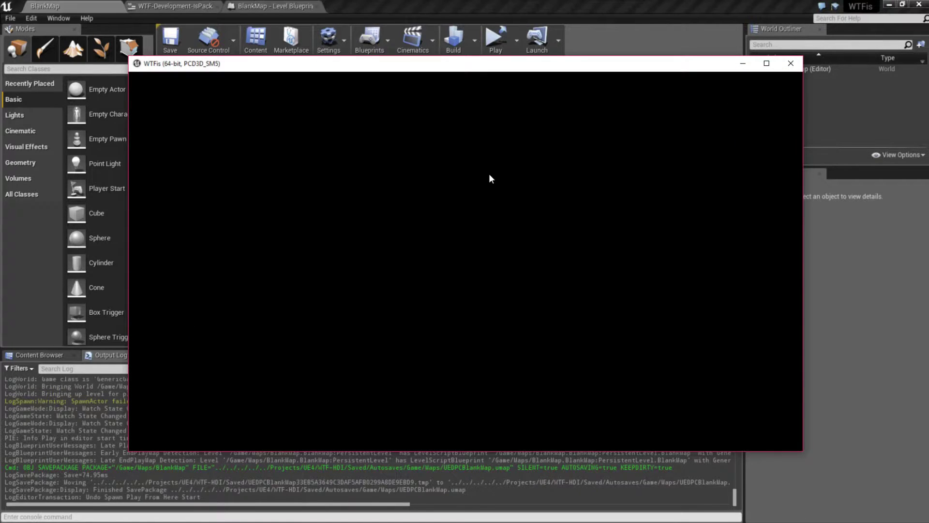
{"action": "left_click", "coordinate": [466, 125]}
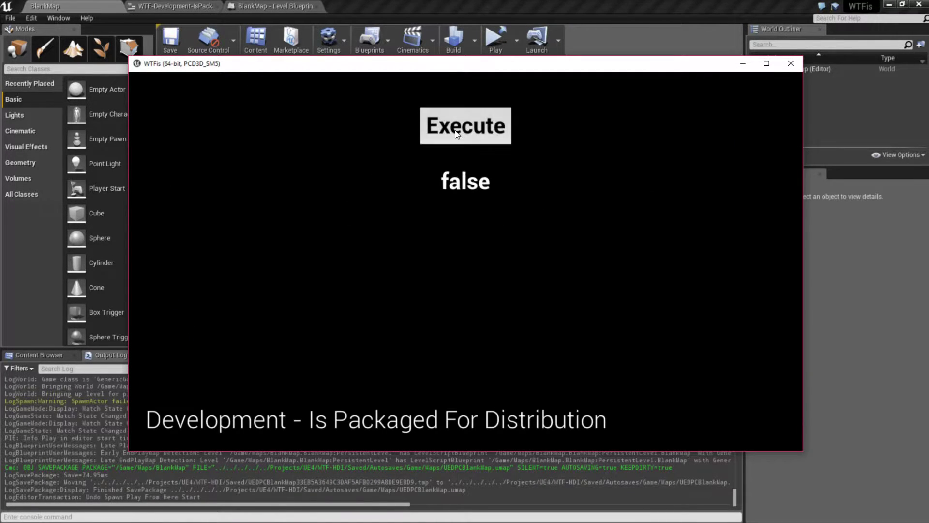
Close the standalone game, then briefly play and stop the level in the viewport.
{"action": "left_click", "coordinate": [791, 63]}
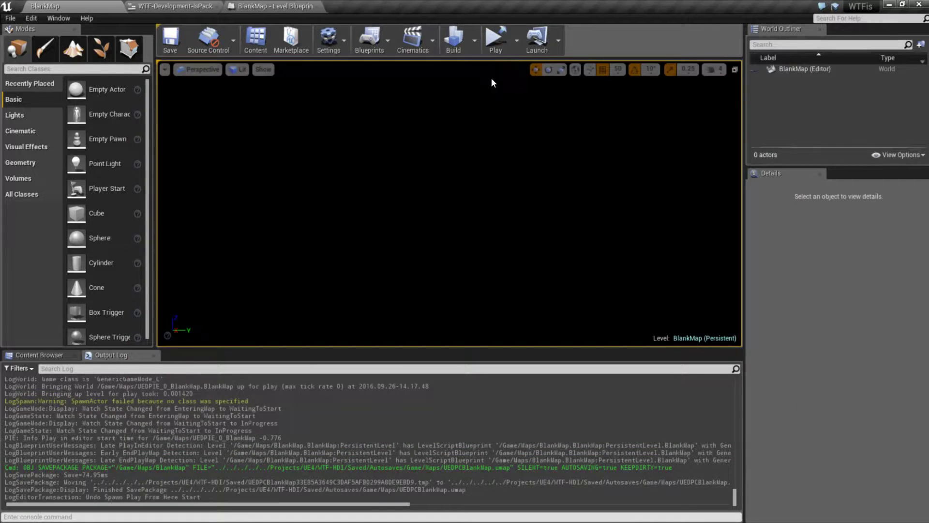
{"action": "left_click", "coordinate": [517, 40]}
{"action": "left_click", "coordinate": [544, 66]}
{"action": "left_click", "coordinate": [516, 43]}
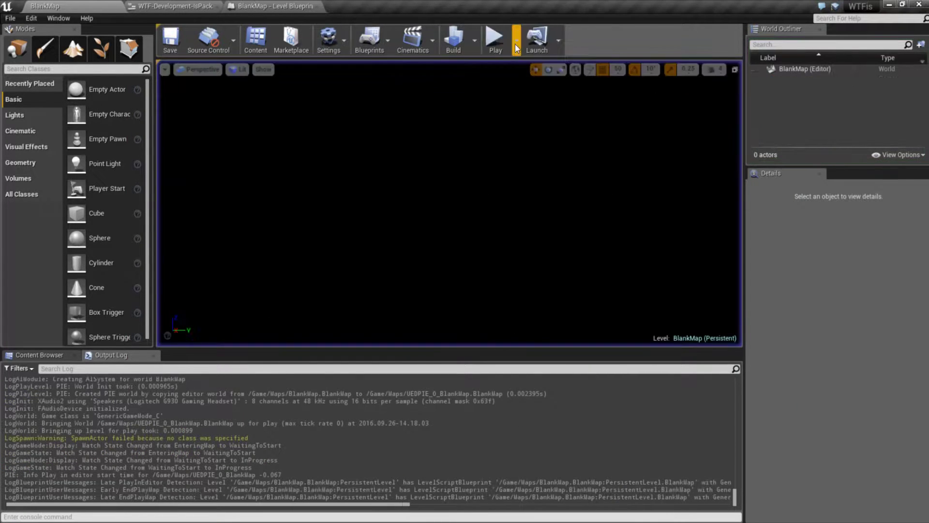
Package the project for Windows (64-bit) into the TestBuilds folder.
{"action": "left_click", "coordinate": [10, 18]}
{"action": "mouse_move", "coordinate": [74, 187]}
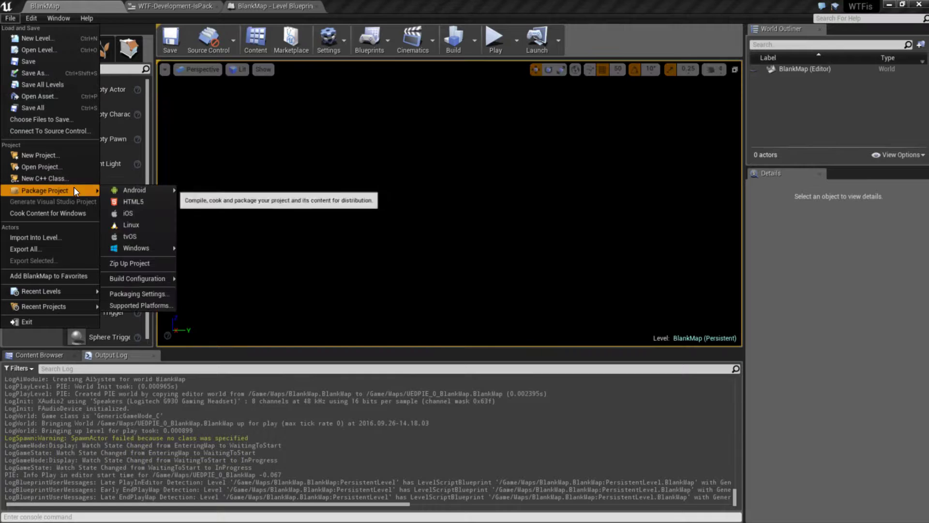
{"action": "mouse_move", "coordinate": [147, 248]}
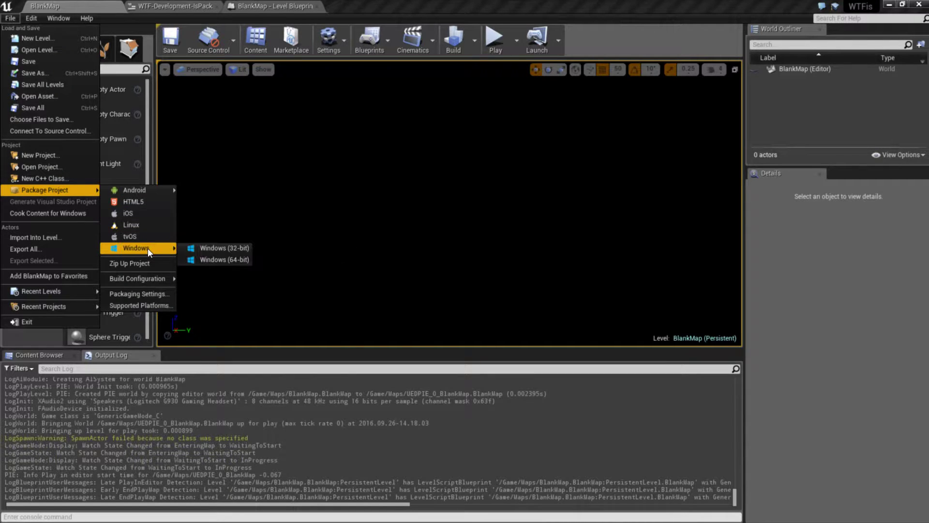
{"action": "left_click", "coordinate": [241, 260]}
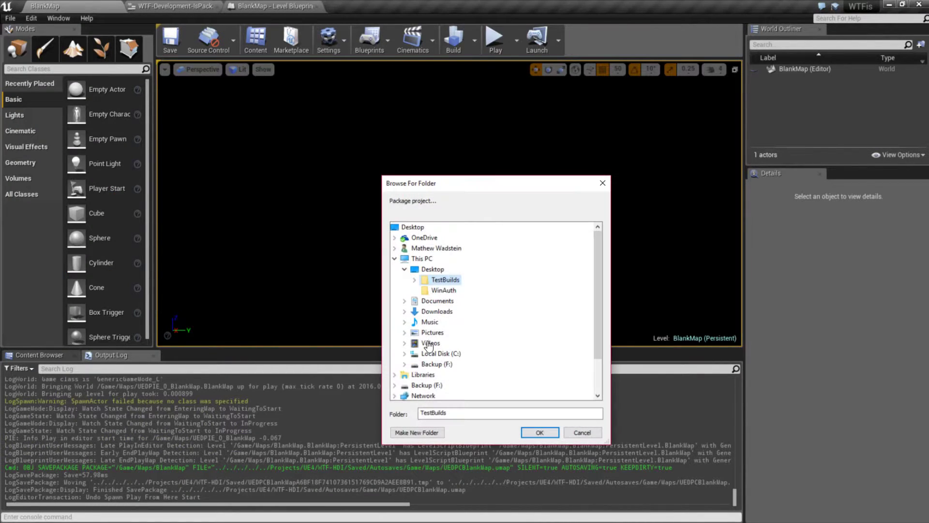
{"action": "double_click", "coordinate": [441, 279]}
{"action": "left_click", "coordinate": [551, 438]}
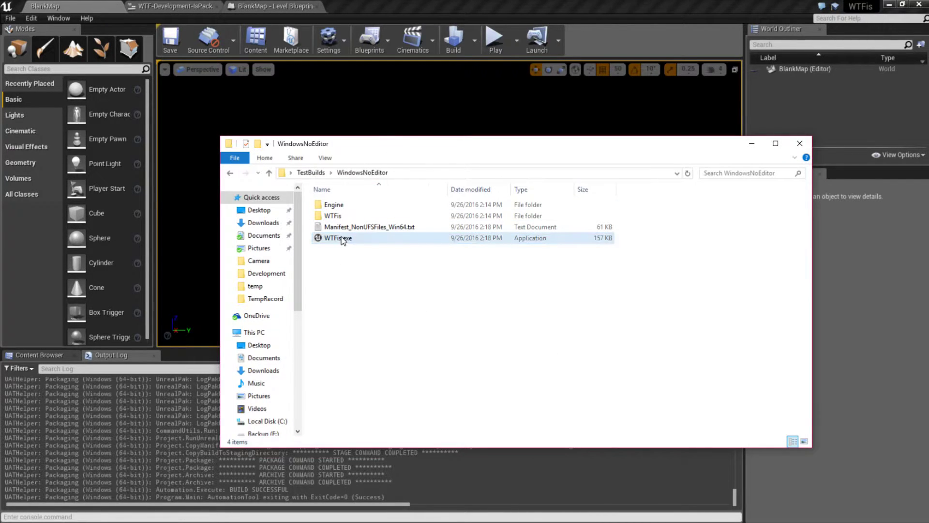
Run the packaged Development WTFis.exe, execute the check (false), and close it.
{"action": "double_click", "coordinate": [341, 238]}
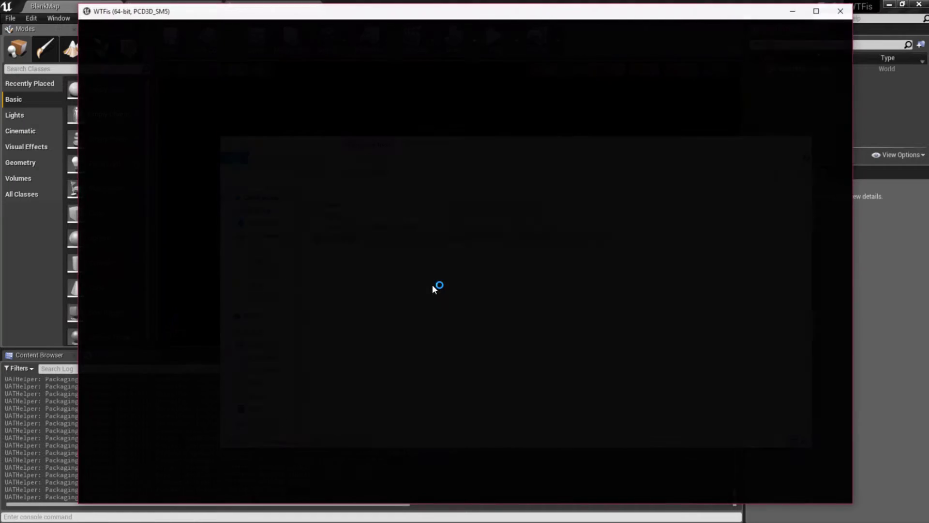
{"action": "left_click", "coordinate": [452, 91]}
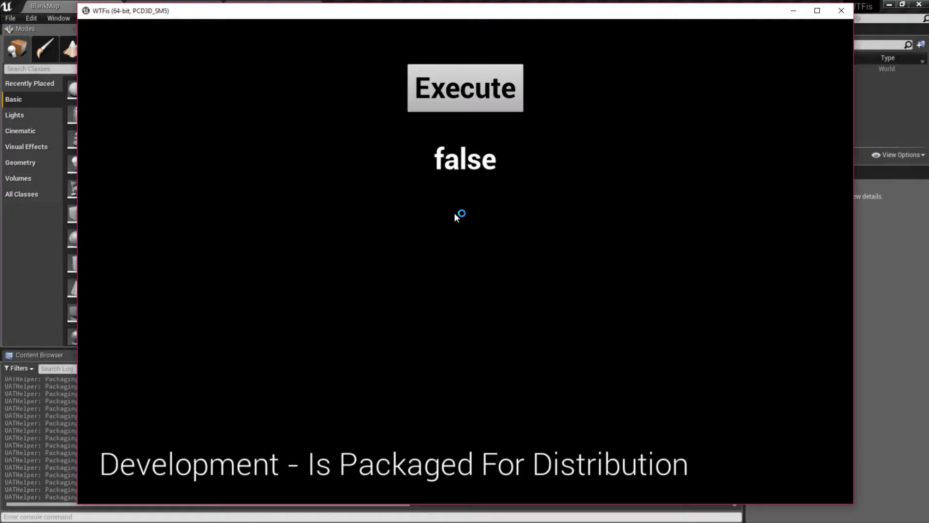
{"action": "left_click", "coordinate": [841, 11]}
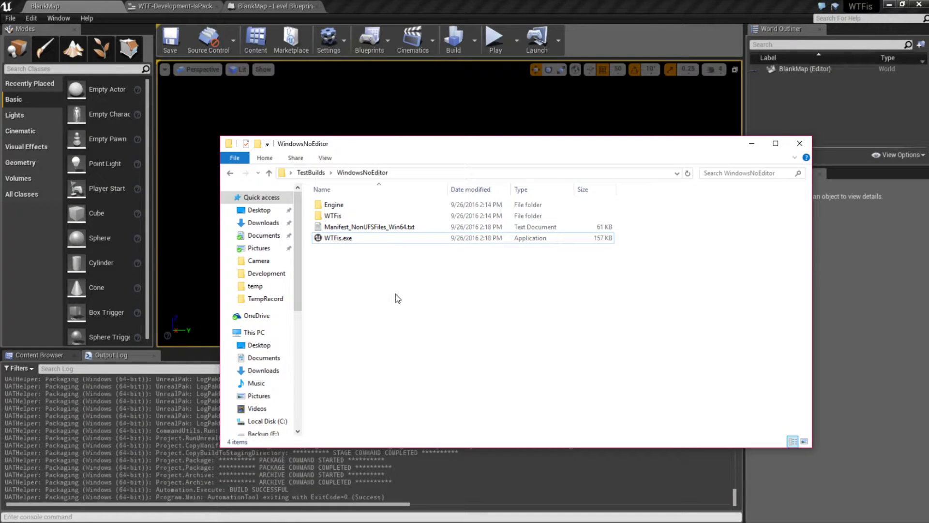
Delete the four old build files from the WindowsNoEditor folder.
{"action": "left_click_drag", "start_coordinate": [395, 297], "coordinate": [325, 203]}
{"action": "key", "text": "Delete"}
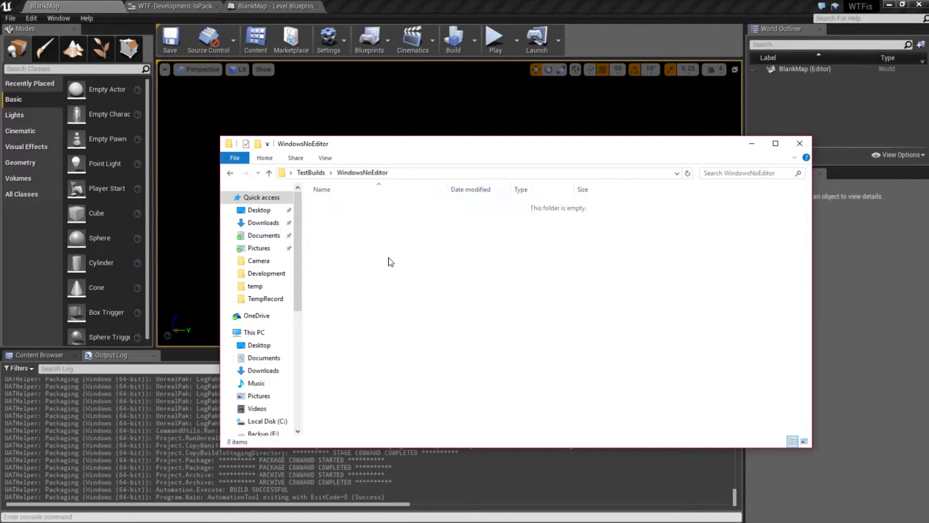
{"action": "left_click", "coordinate": [72, 6]}
Set the packaging Build Configuration to Shipping.
{"action": "left_click", "coordinate": [8, 22]}
{"action": "mouse_move", "coordinate": [71, 193]}
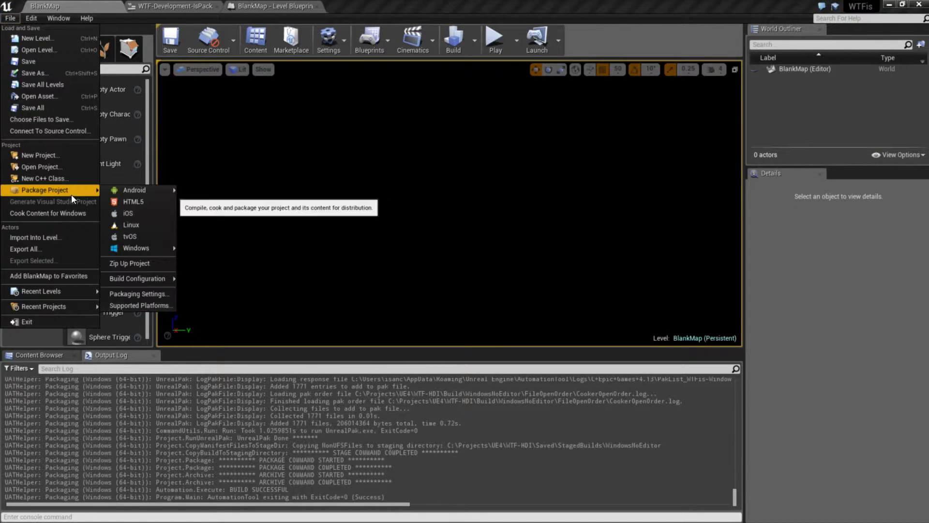
{"action": "mouse_move", "coordinate": [153, 277]}
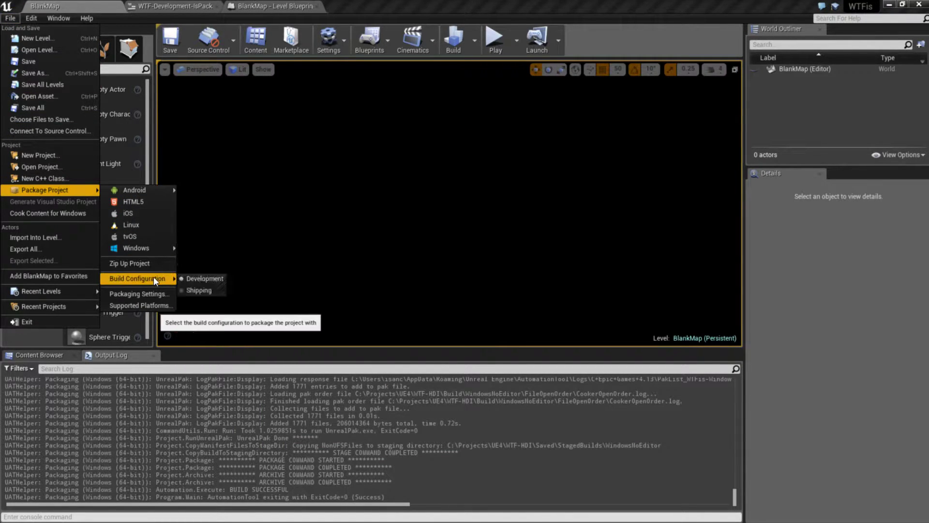
{"action": "left_click", "coordinate": [203, 290]}
Start packaging the Shipping build for Windows (64-bit) into the same output folder.
{"action": "left_click", "coordinate": [11, 18]}
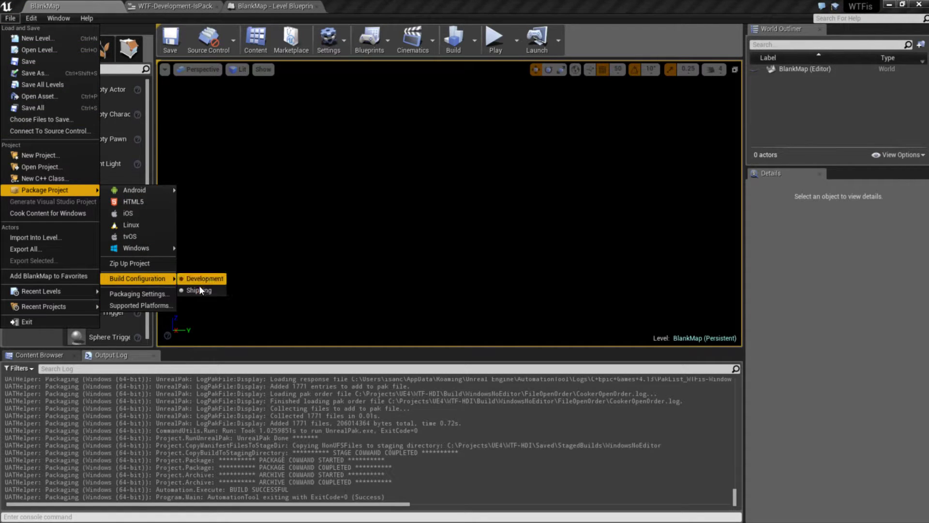
{"action": "mouse_move", "coordinate": [167, 247]}
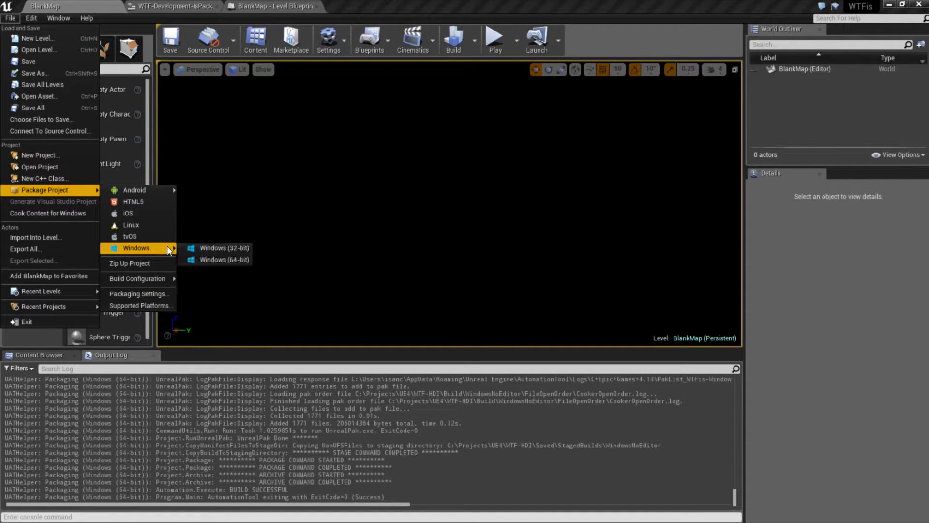
{"action": "left_click", "coordinate": [219, 259]}
{"action": "left_click", "coordinate": [539, 432]}
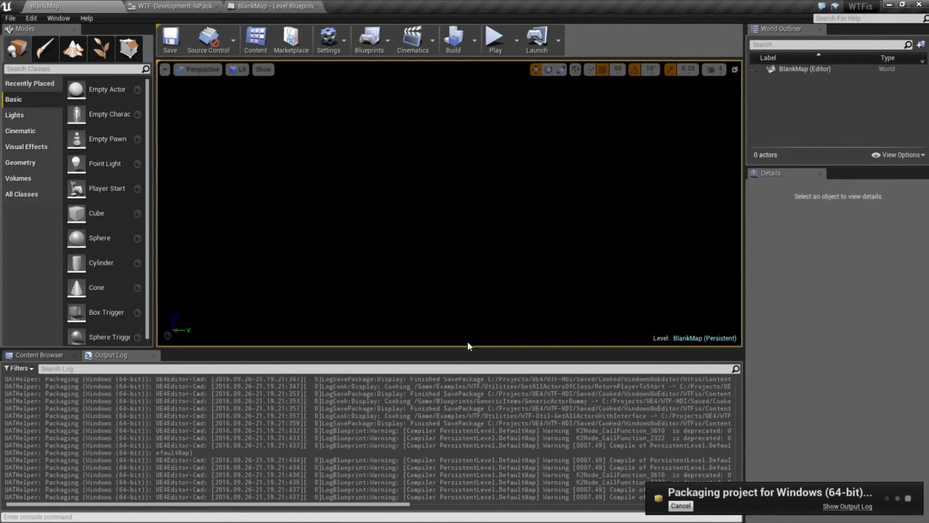
Review the widget blueprint graph, then return to BlankMap while Shipping packaging completes.
{"action": "left_click", "coordinate": [209, 6]}
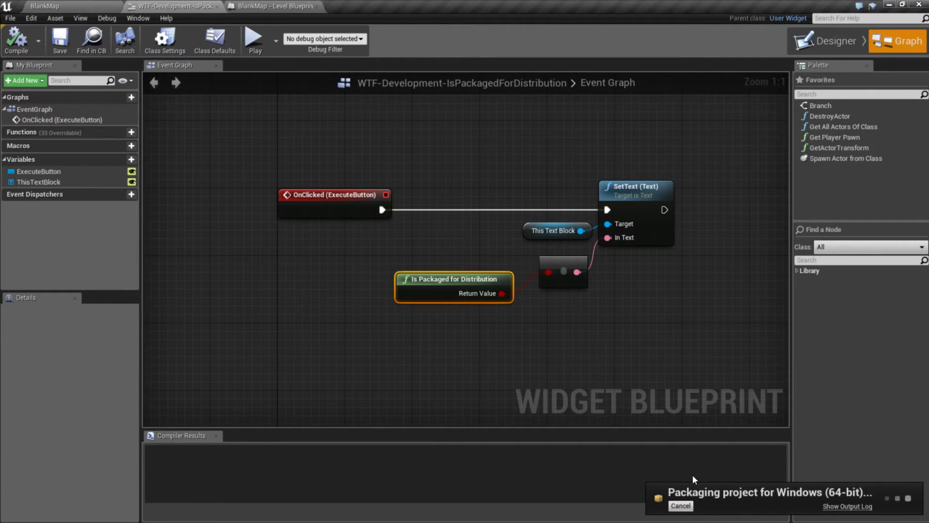
{"action": "left_click", "coordinate": [90, 6]}
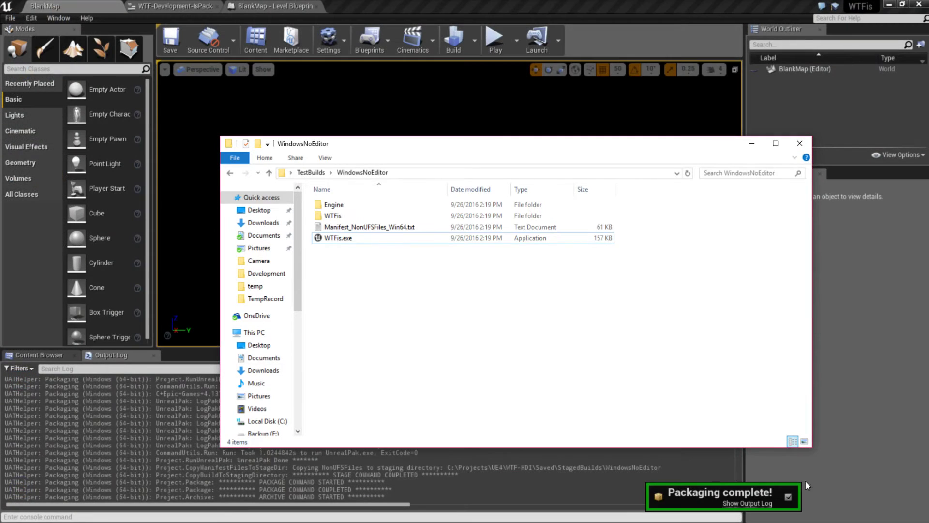
Run the new Shipping WTFis.exe, confirm Execute shows true, and close the game.
{"action": "left_click", "coordinate": [332, 242]}
{"action": "double_click", "coordinate": [332, 242]}
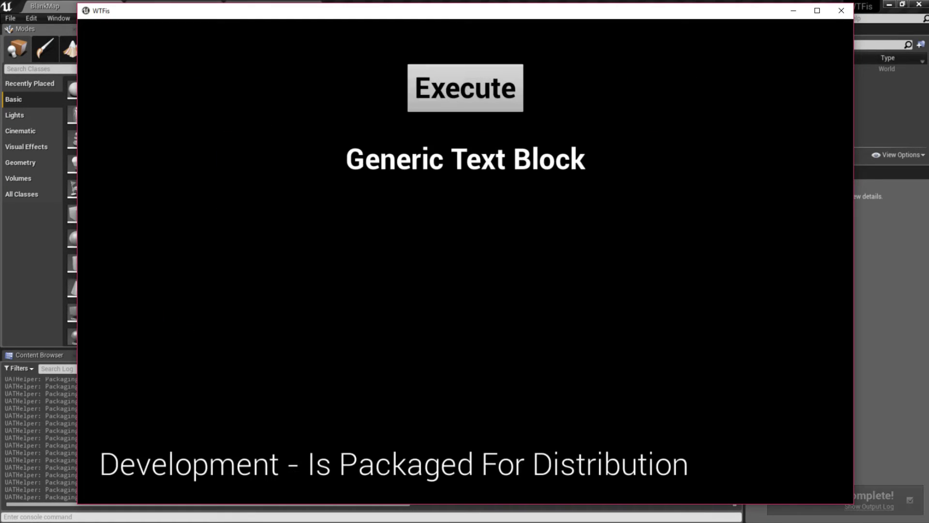
{"action": "left_click", "coordinate": [456, 87]}
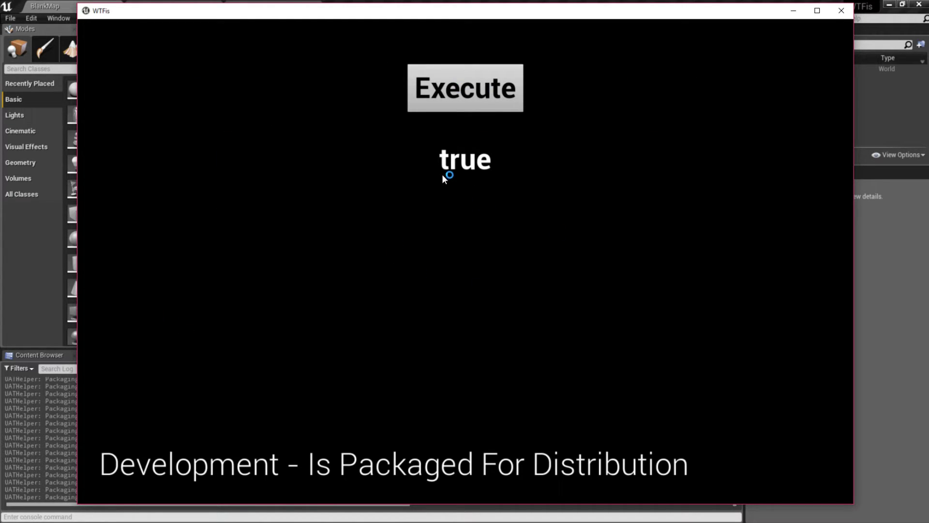
{"action": "left_click", "coordinate": [841, 11]}
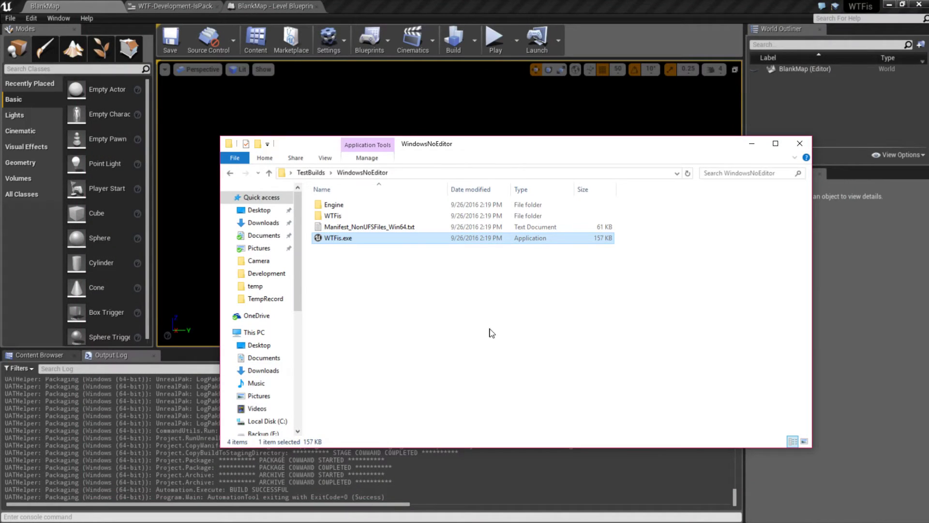
{"action": "left_click", "coordinate": [574, 106]}
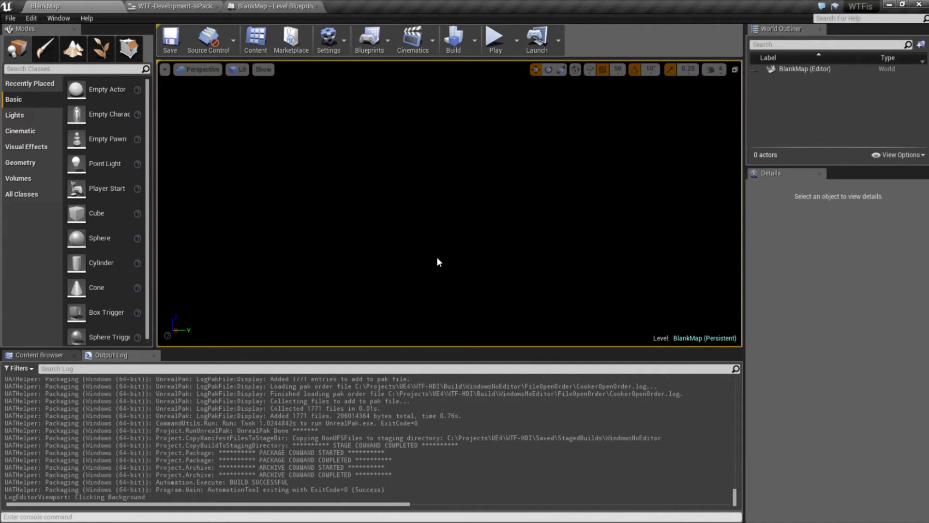
Set the packaging Build Configuration back to Development and return to the widget blueprint graph.
{"action": "left_click", "coordinate": [10, 18]}
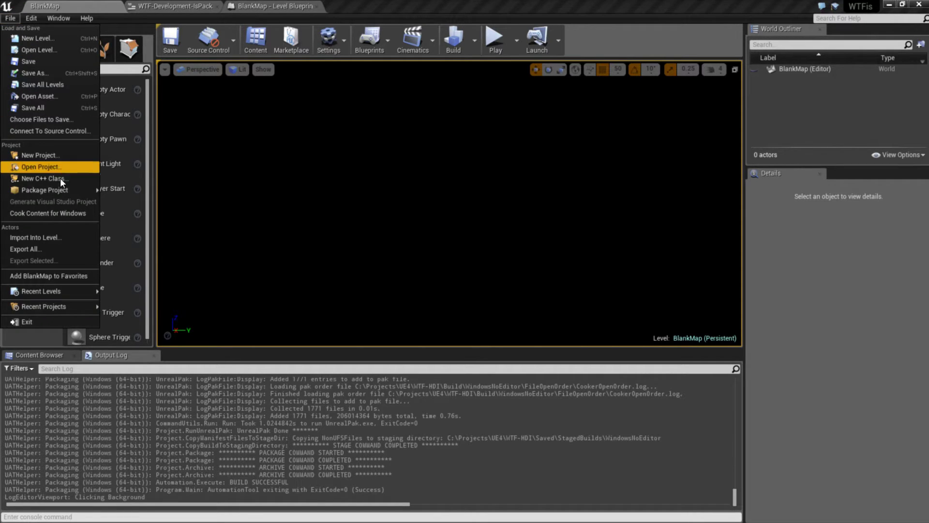
{"action": "mouse_move", "coordinate": [60, 190]}
{"action": "mouse_move", "coordinate": [150, 278]}
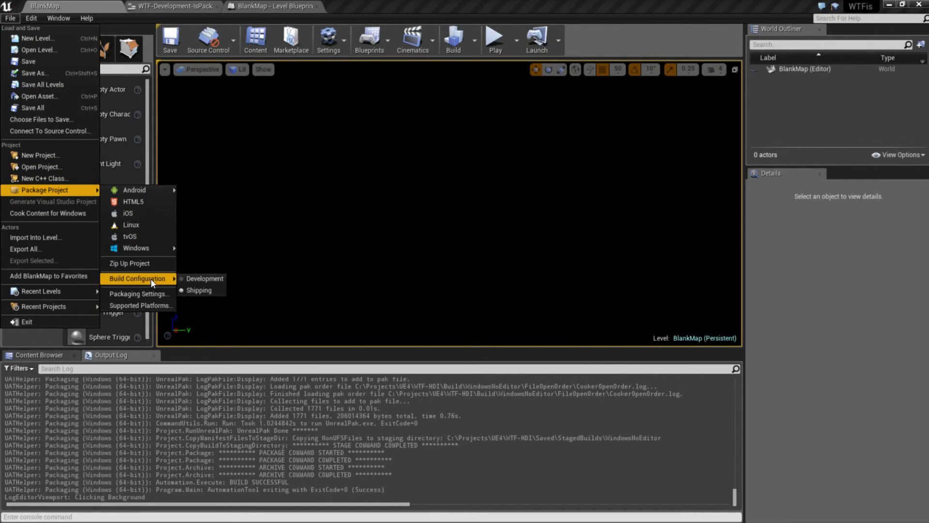
{"action": "left_click", "coordinate": [202, 280]}
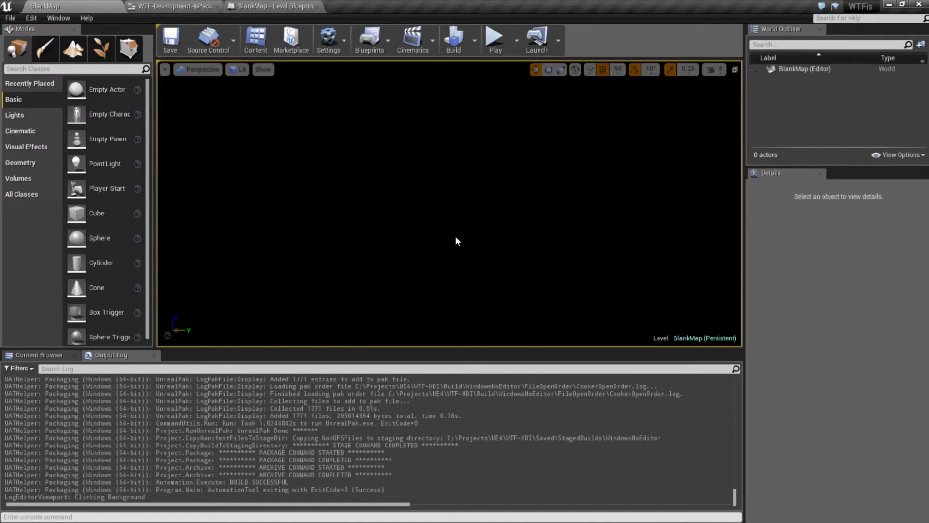
{"action": "left_click", "coordinate": [271, 5]}
{"action": "left_click", "coordinate": [175, 6]}
Pan the widget Event Graph and clear the node selection to show the SetText wiring.
{"action": "right_click_drag", "start_coordinate": [454, 329], "coordinate": [447, 362]}
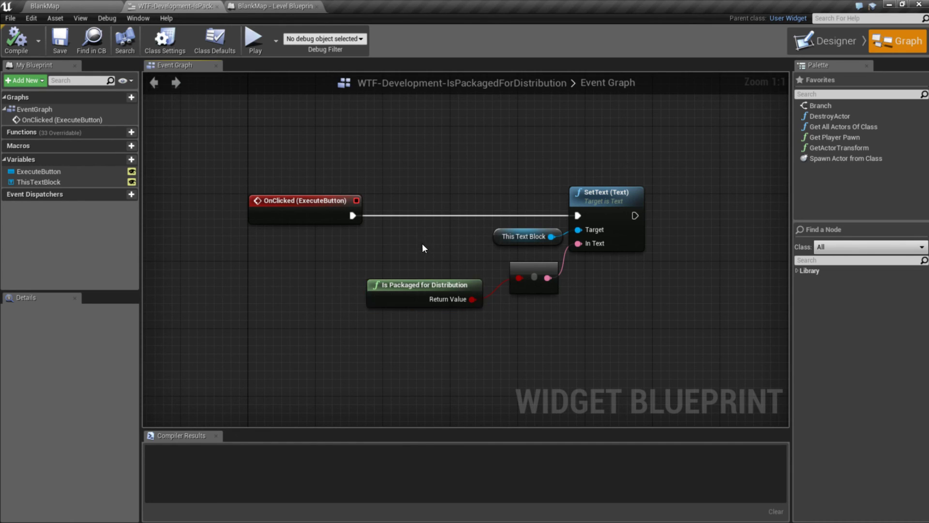
{"action": "left_click_drag", "start_coordinate": [423, 243], "coordinate": [427, 342]}
{"action": "left_click", "coordinate": [429, 334]}
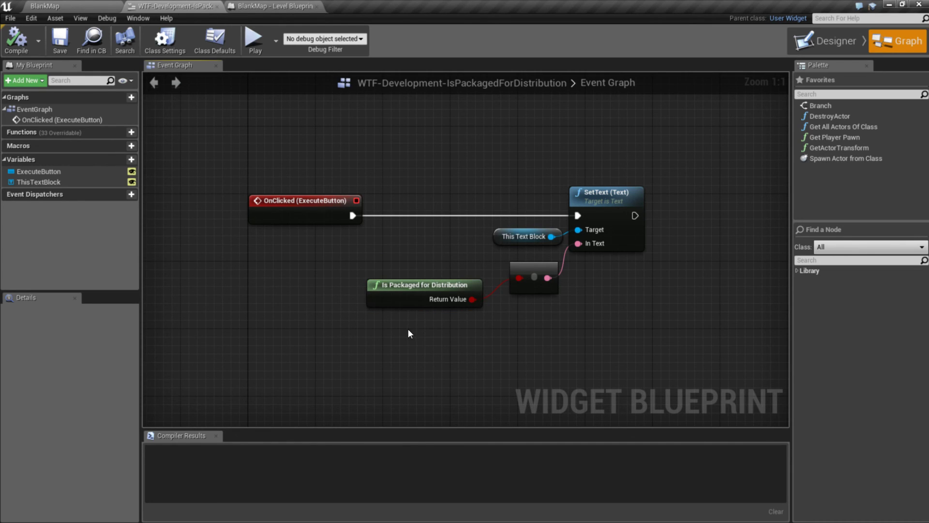